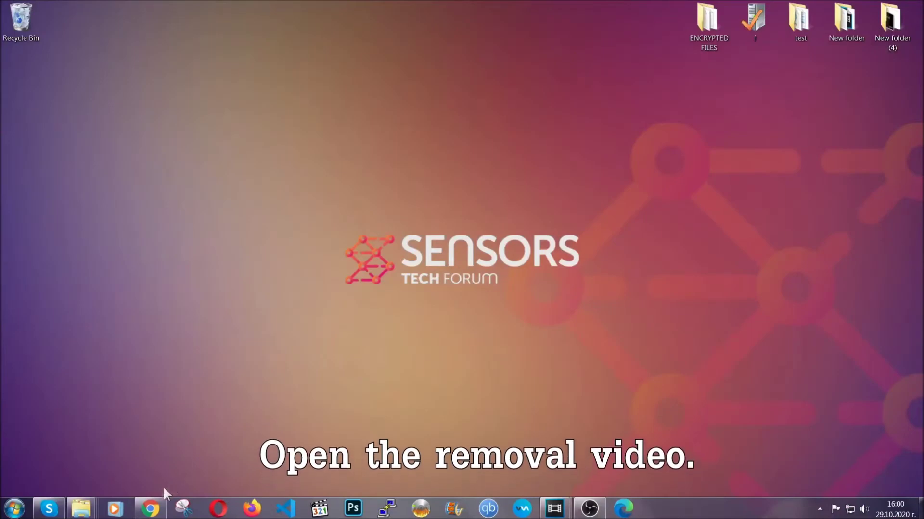
From the adware removal video, follow the Full Removal Guide link to download SpyHunter-Installer.exe
click(150, 508)
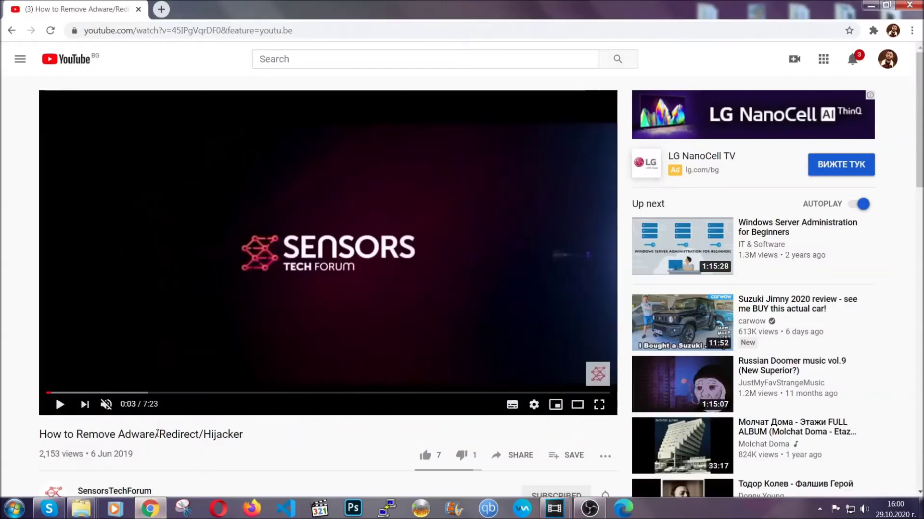
scroll(185, 340, down, 5)
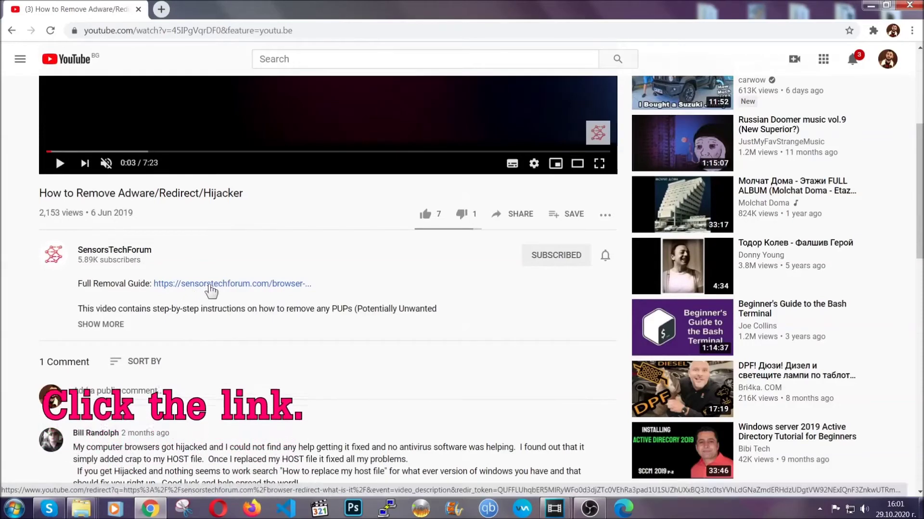
click(211, 284)
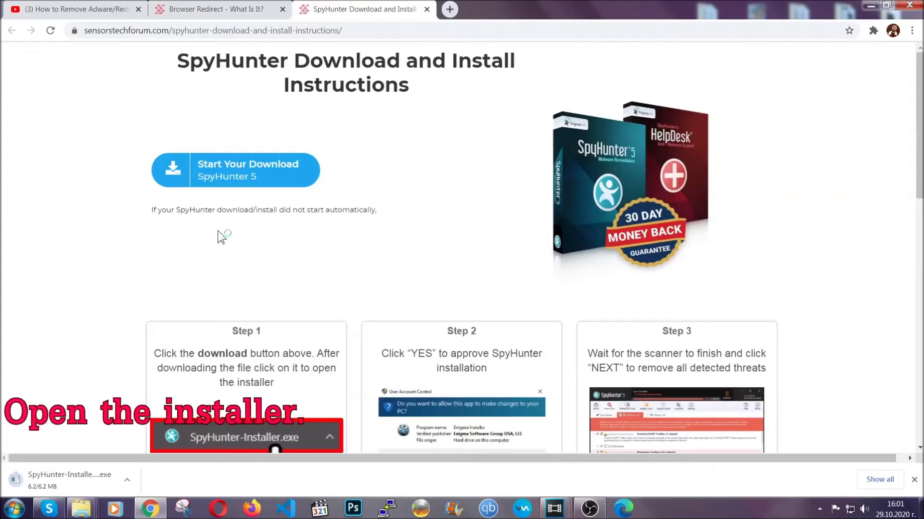
Run SpyHunter-Installer.exe in English, accept the EULA, install SpyHunter 5 and finish setup
click(59, 482)
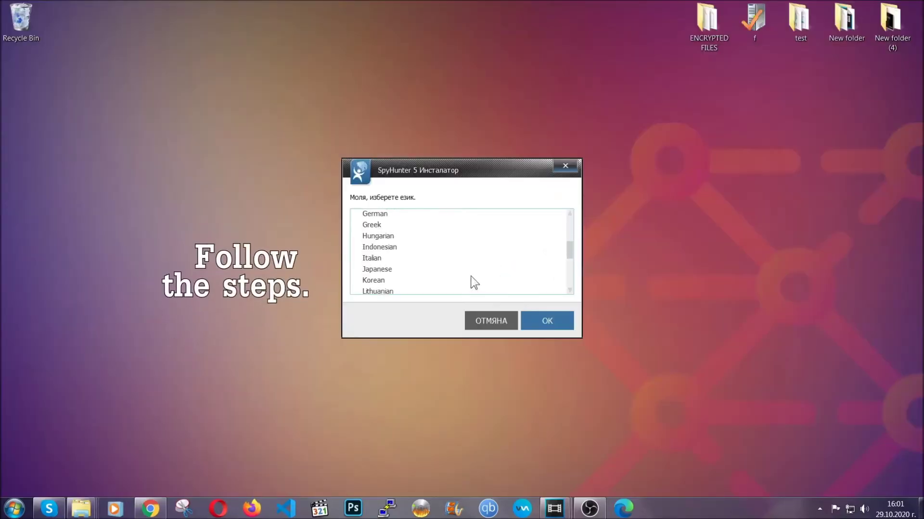
scroll(443, 282, down, 2)
scroll(469, 284, up, 4)
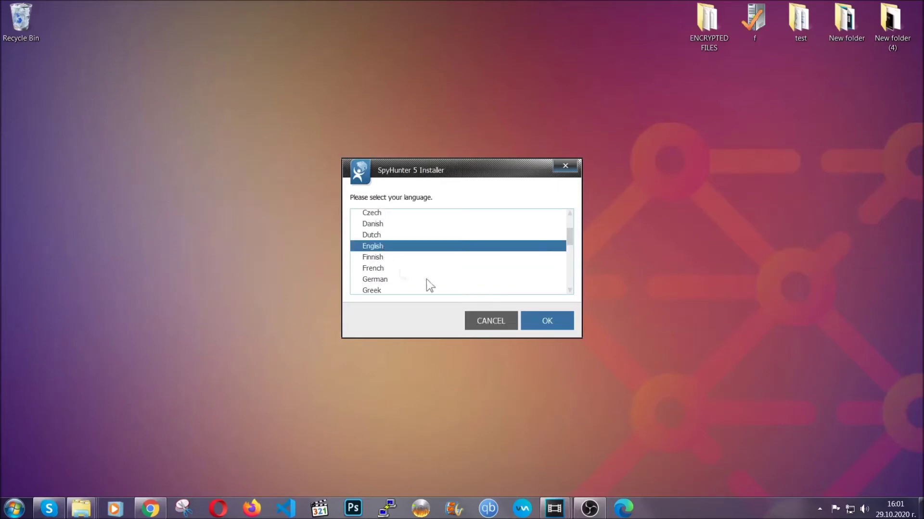
click(539, 320)
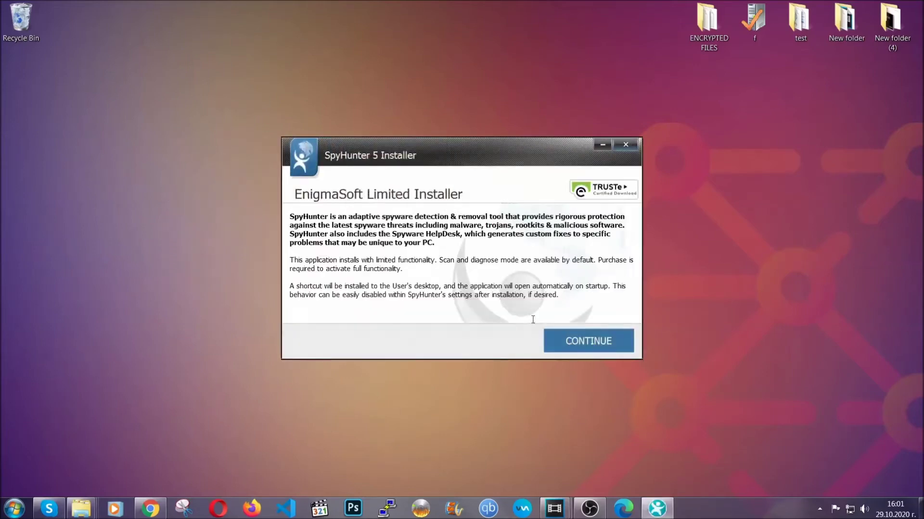
click(554, 334)
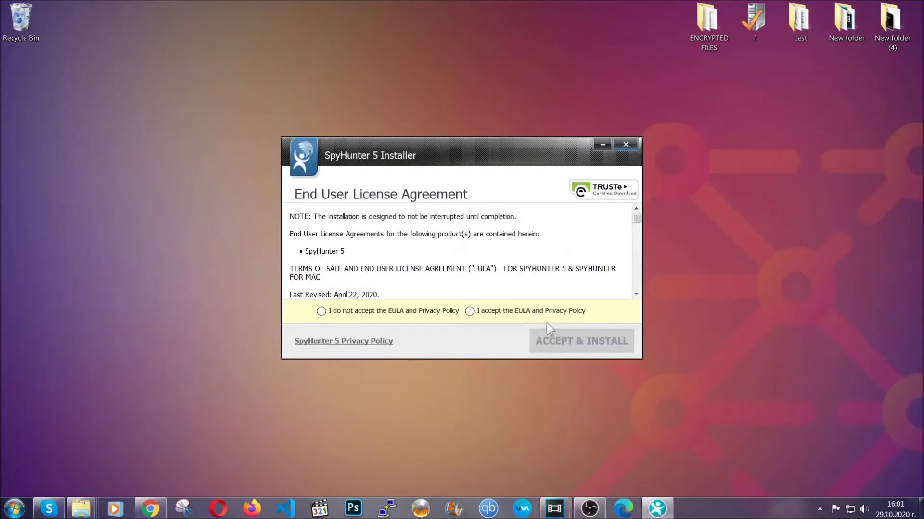
click(541, 310)
click(557, 340)
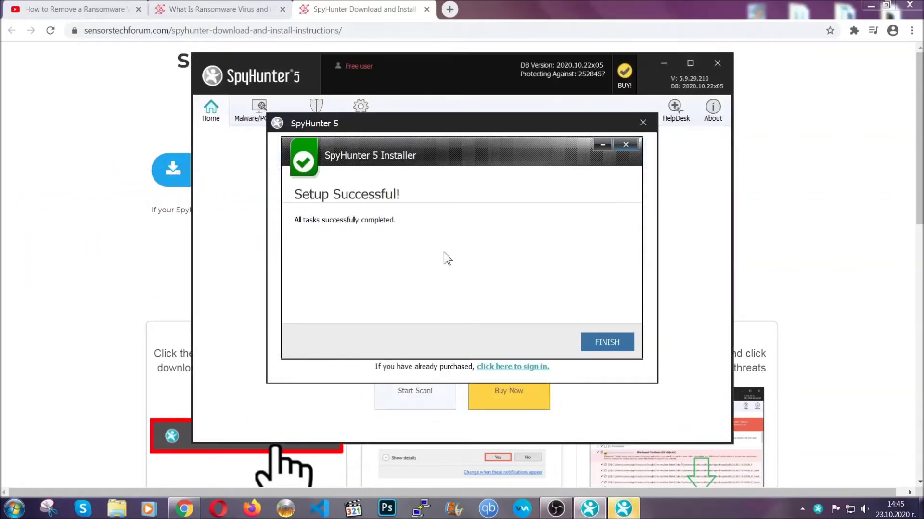
click(590, 343)
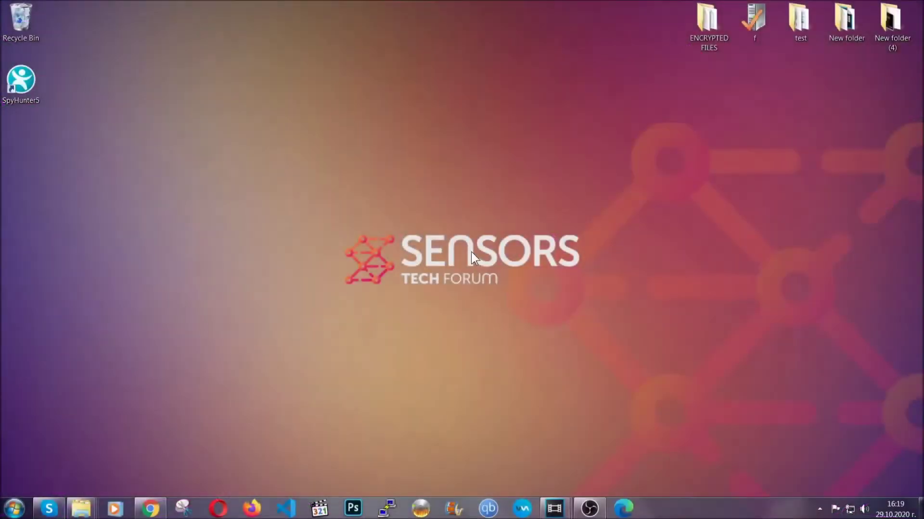
Run APPWIZ.CPL from the Run box to open Programs and Features
key(super+r)
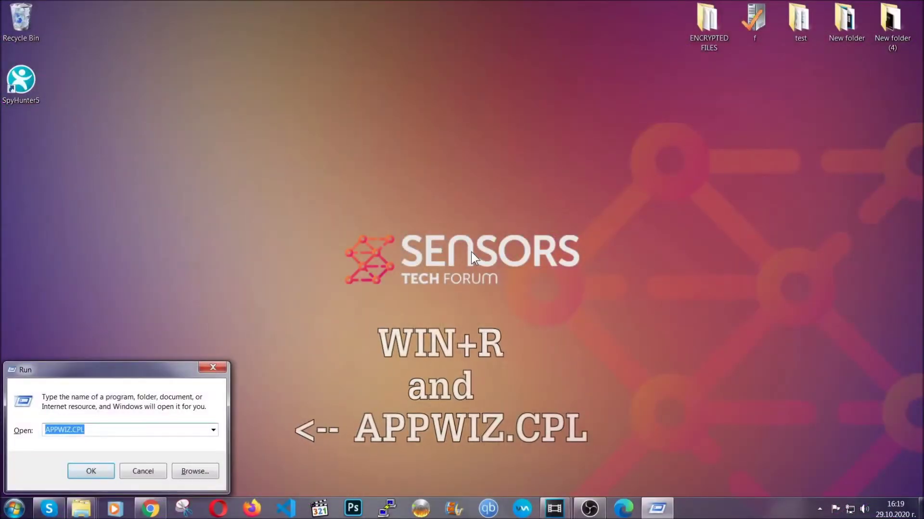
click(97, 432)
drag(96, 432, 19, 432)
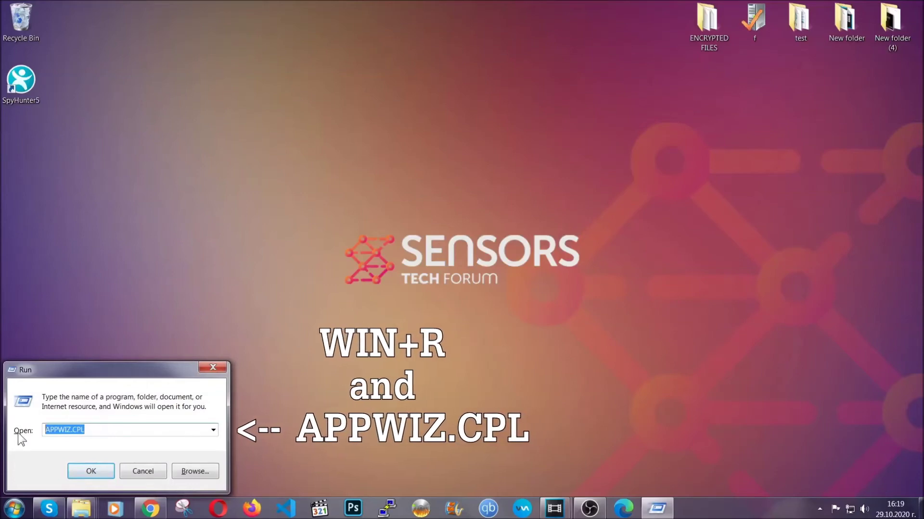
click(90, 468)
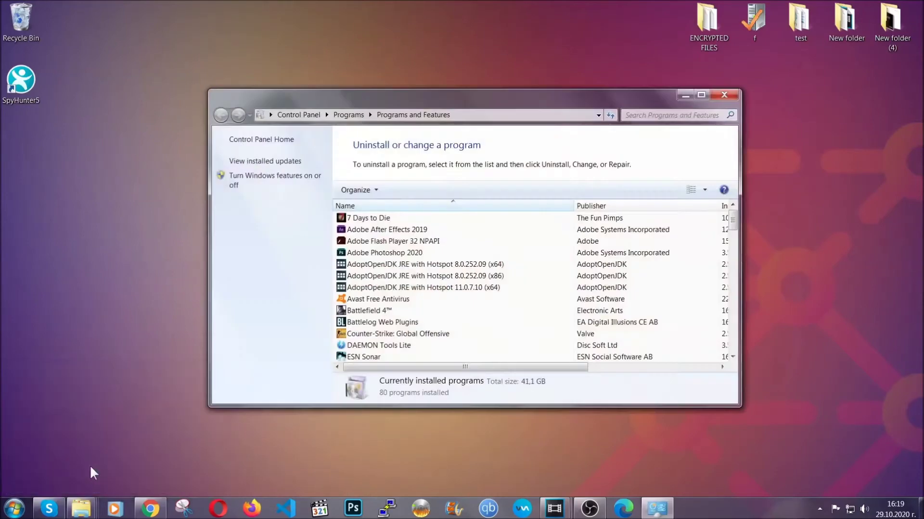
Uninstall SUSPICIOUS PROGRAM and acknowledge its successful removal
scroll(488, 264, down, 20)
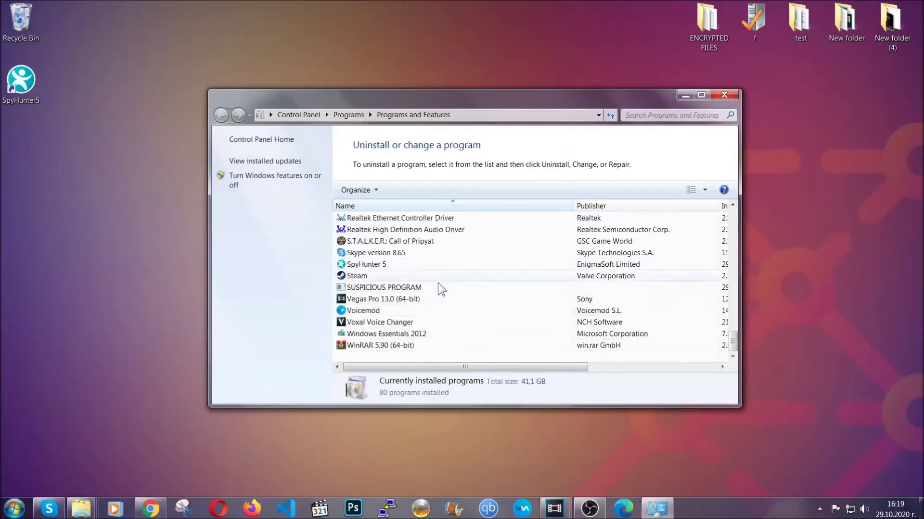
click(399, 287)
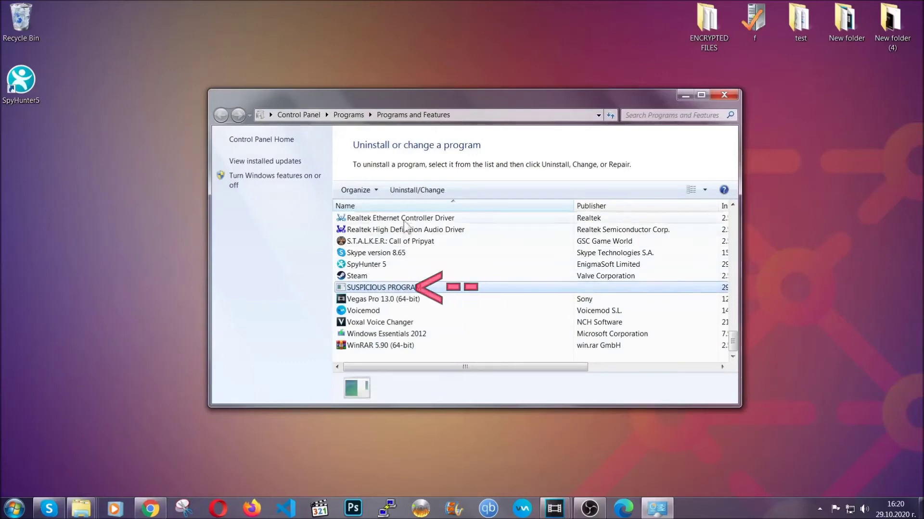
click(409, 190)
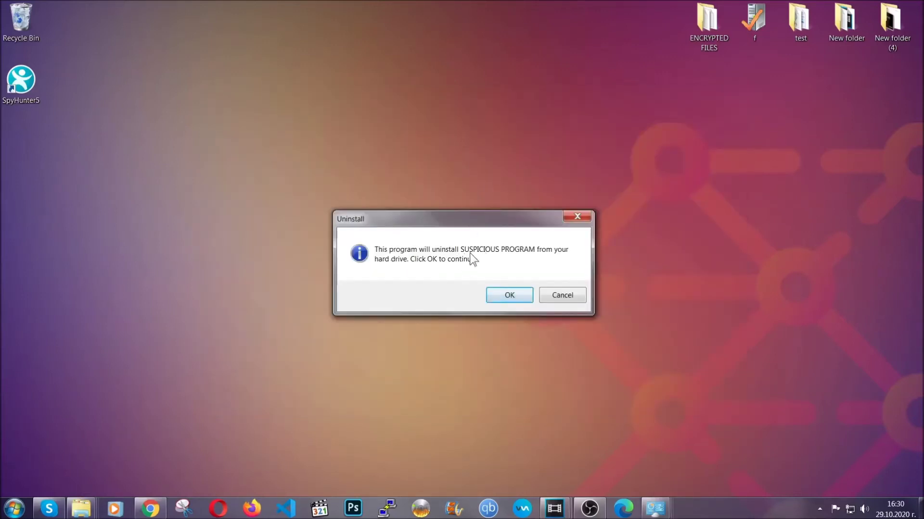
click(504, 296)
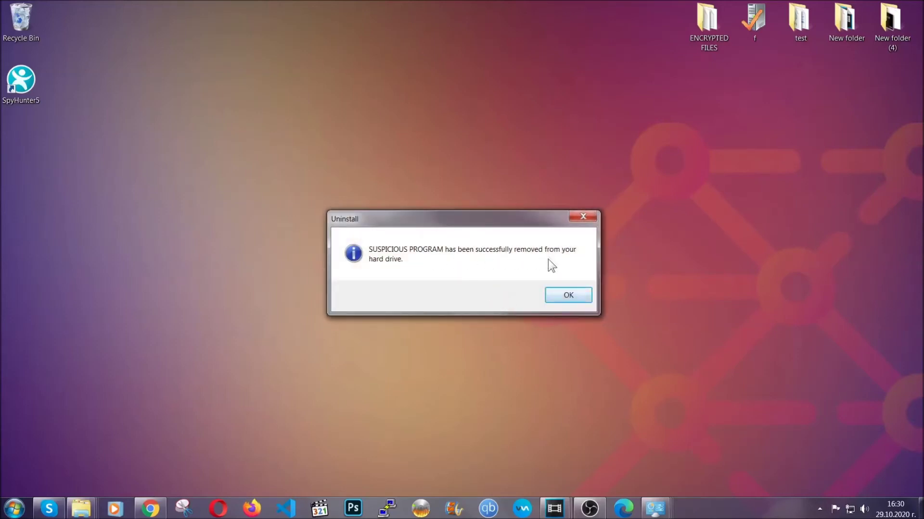
click(555, 293)
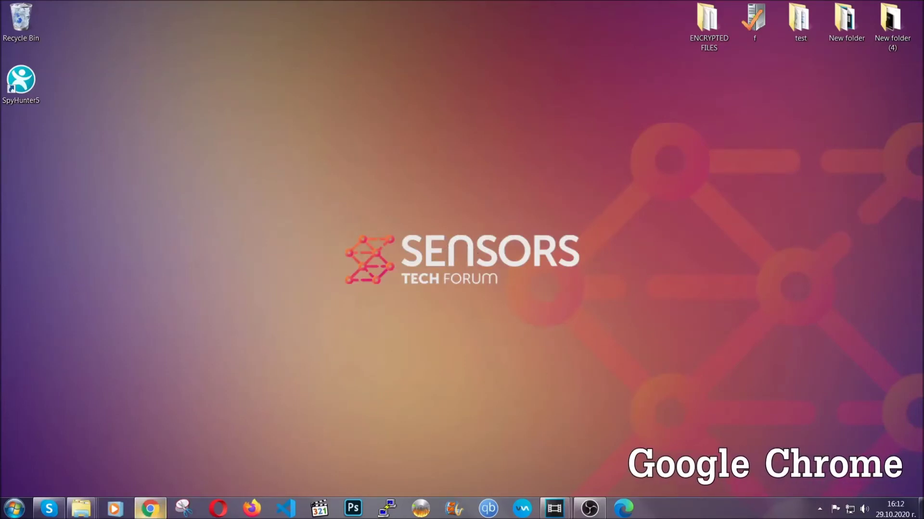
Bring Chrome back and go to chrome://settings/clearBrowserData
click(150, 509)
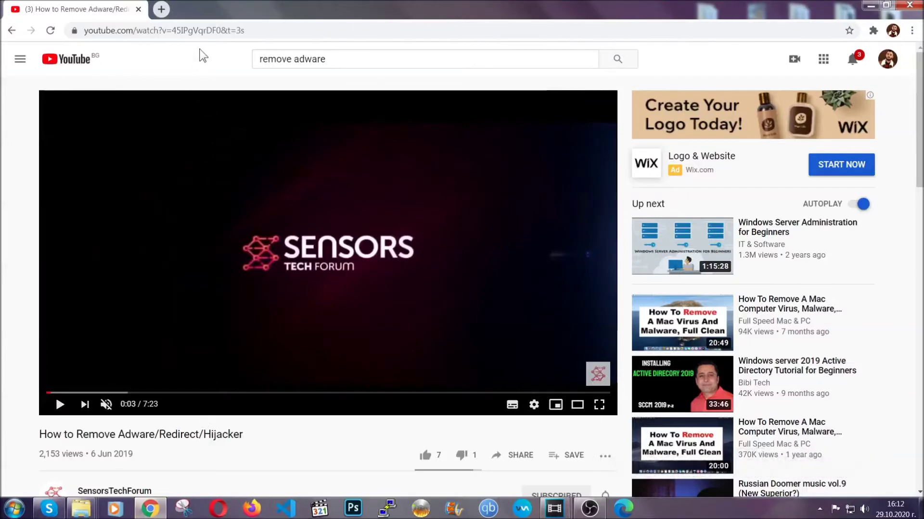
click(201, 31)
text(chr)
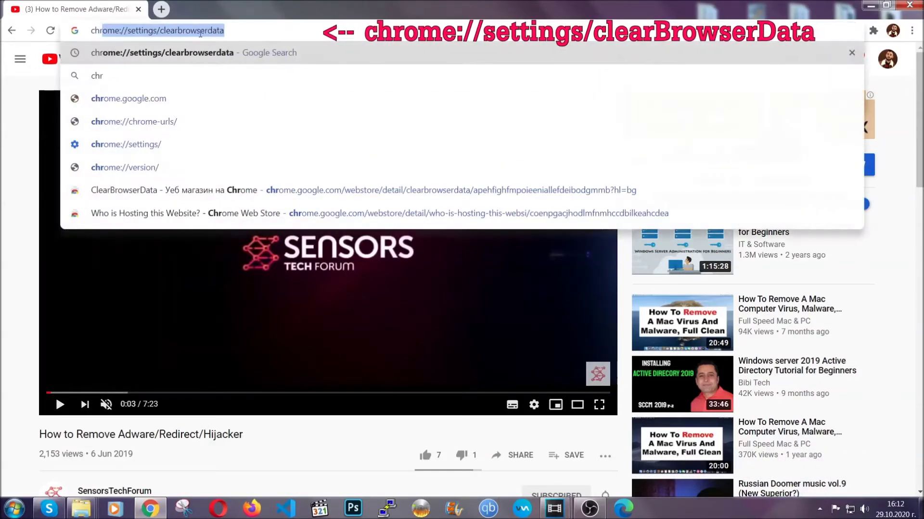
text(ome:/)
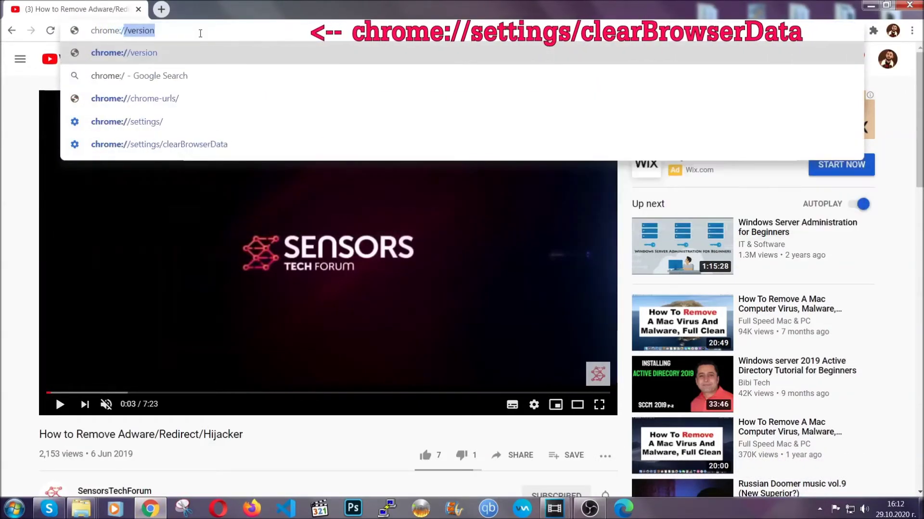
text(/setting)
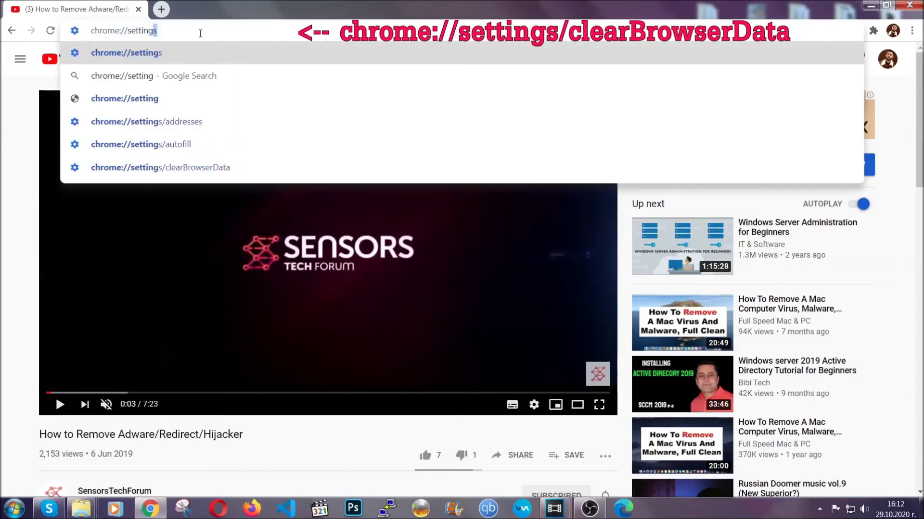
text(s/ce)
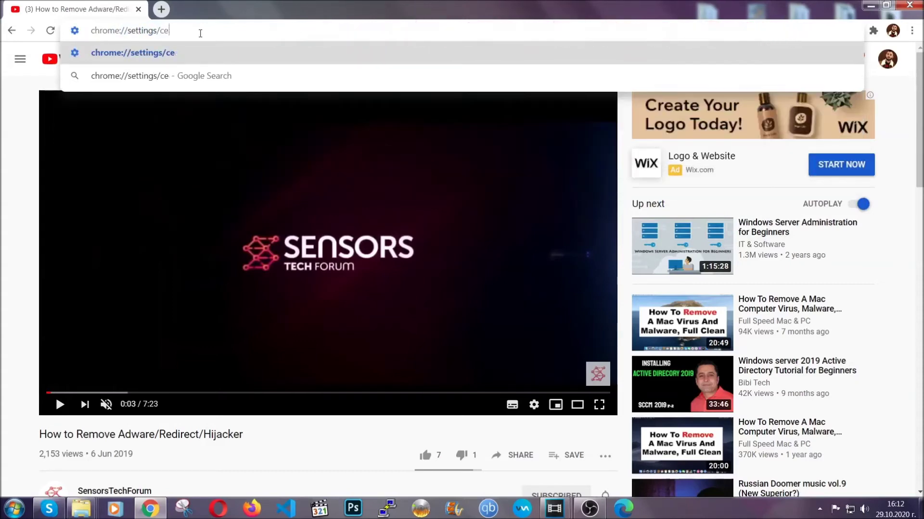
key(BackSpace)
text(lea)
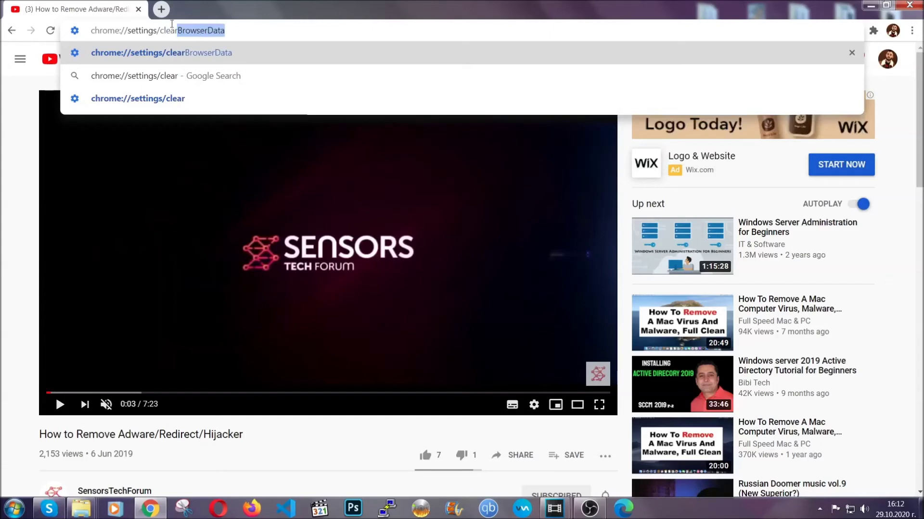
text(r)
click(135, 54)
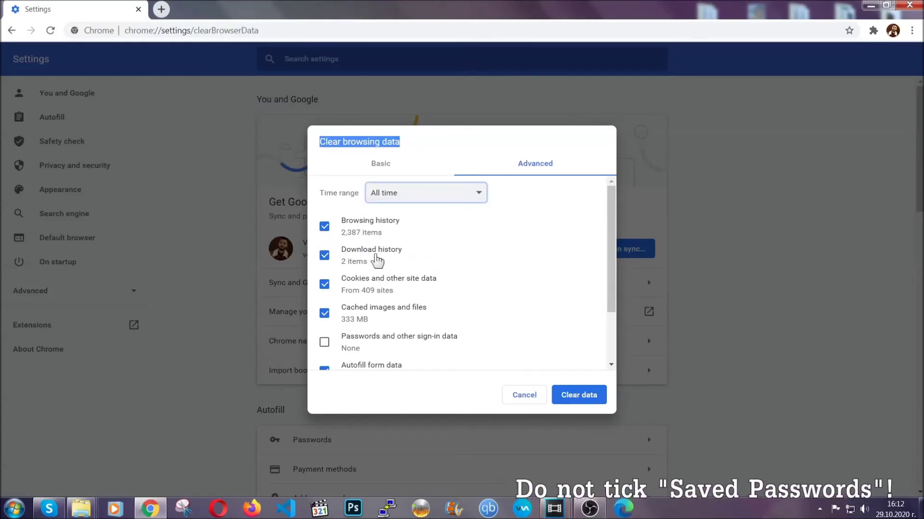
Clear Chrome's All time browsing data with Passwords left unticked
scroll(375, 322, down, 2)
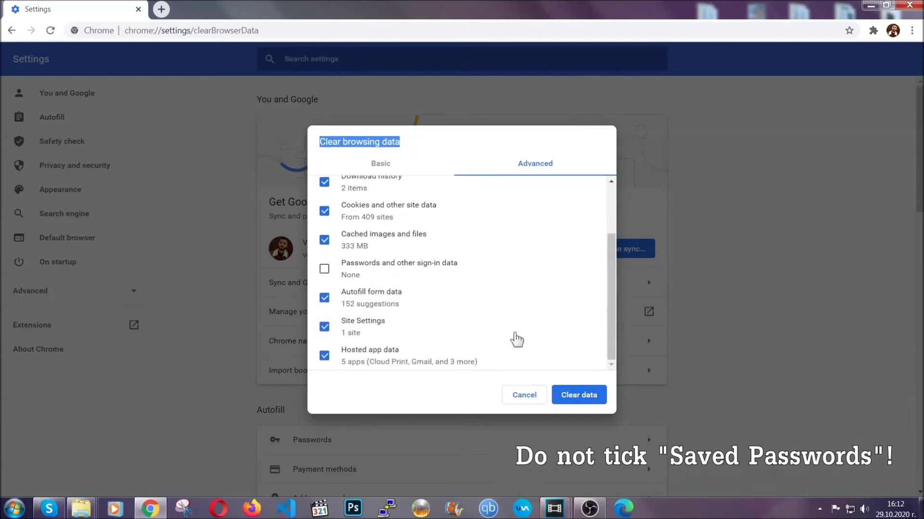
click(566, 395)
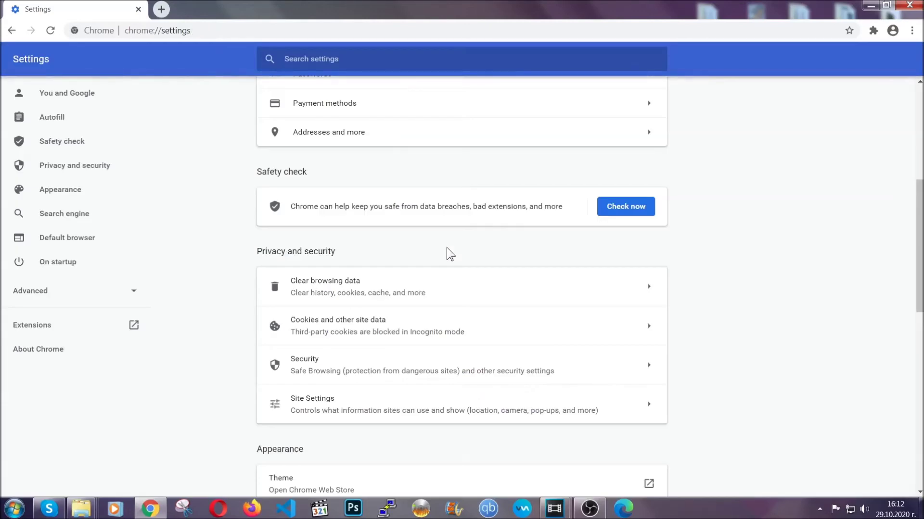
Remove the Bulk Media Downloader extension from Chrome's Extensions page, then minimize Chrome
click(912, 32)
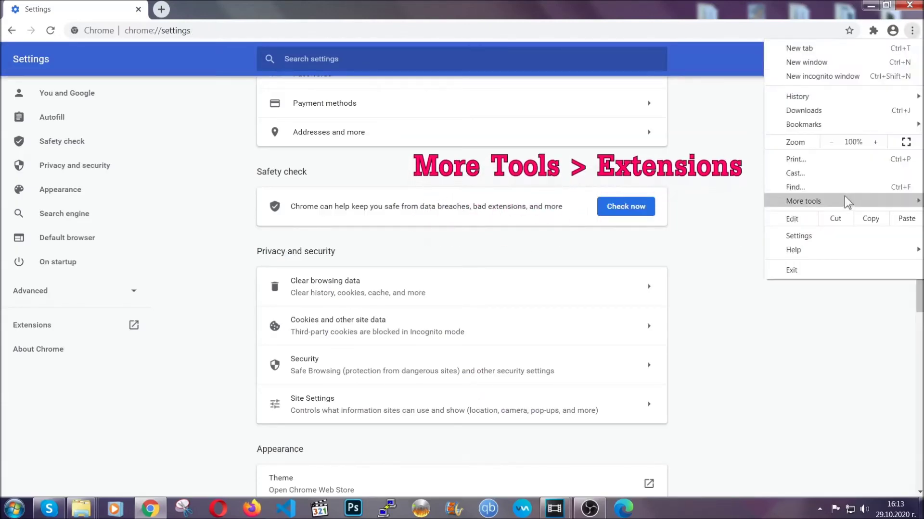
mouse_move(847, 201)
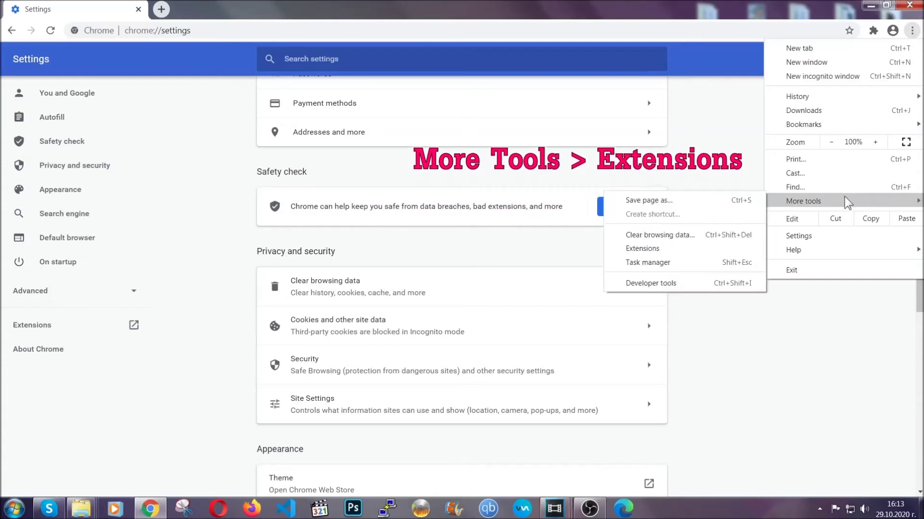
click(667, 249)
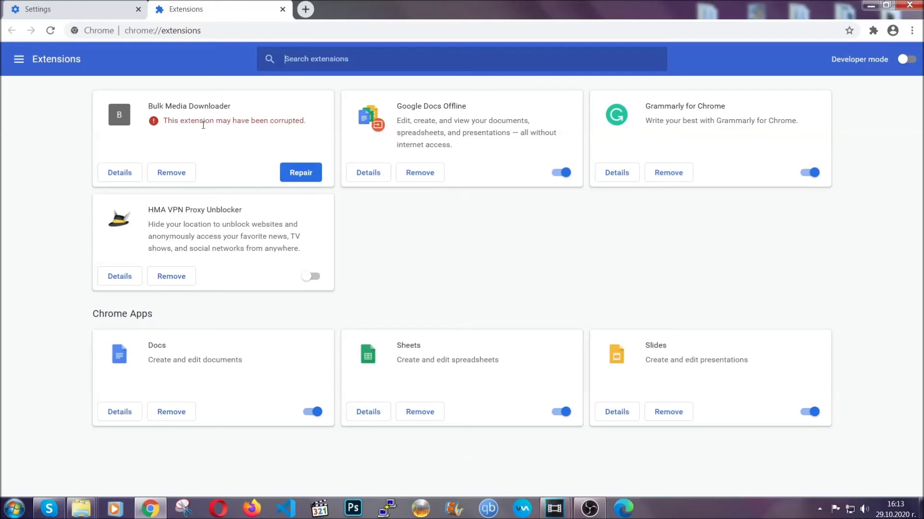
click(178, 173)
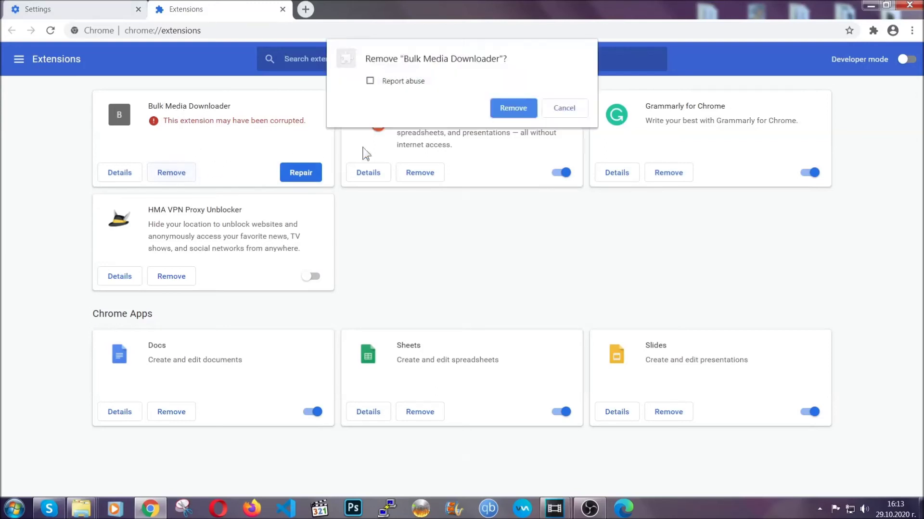
click(498, 108)
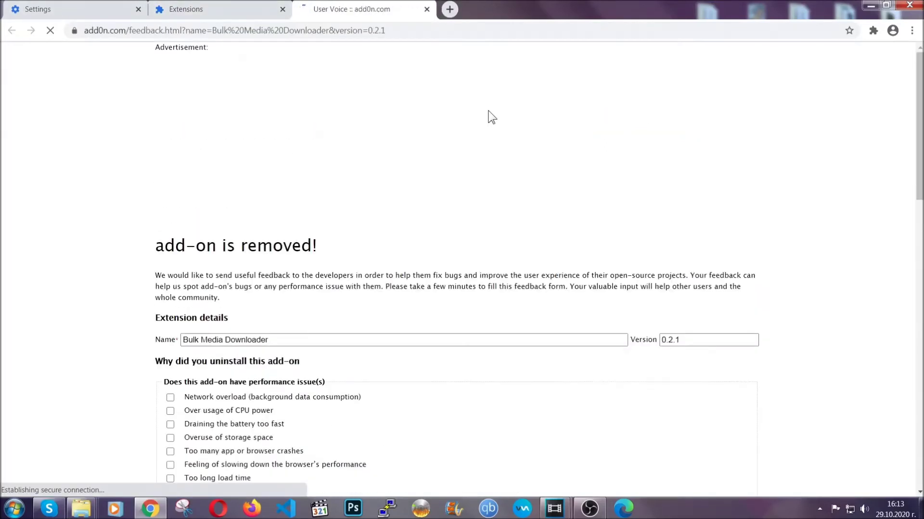
click(234, 10)
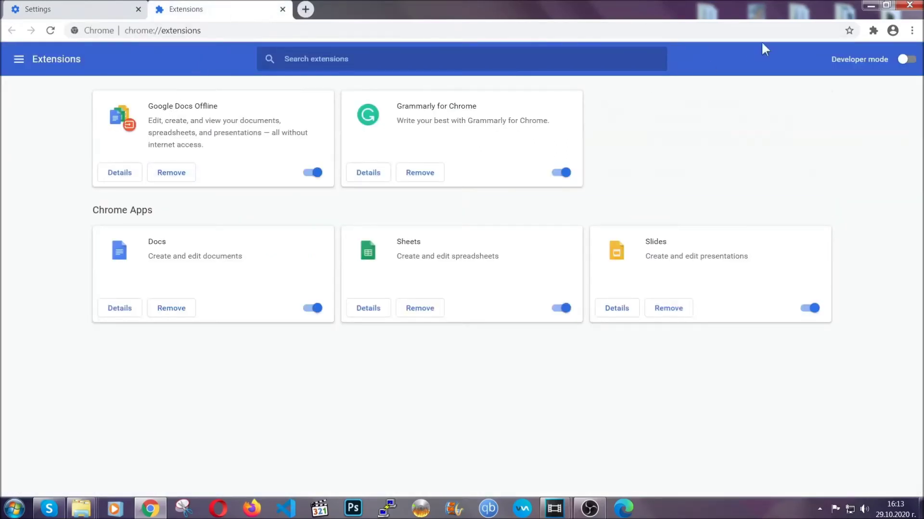
click(868, 5)
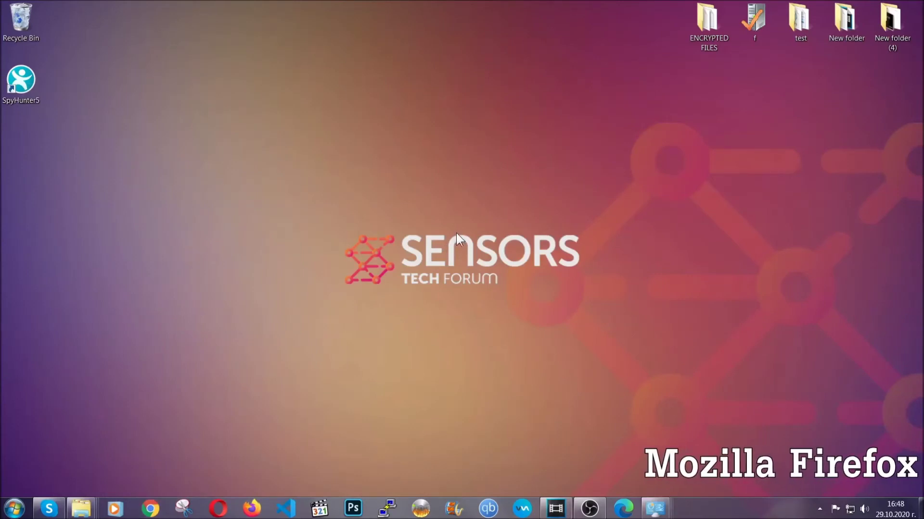
Launch Firefox, go to about:support and refresh Firefox to its defaults
click(251, 509)
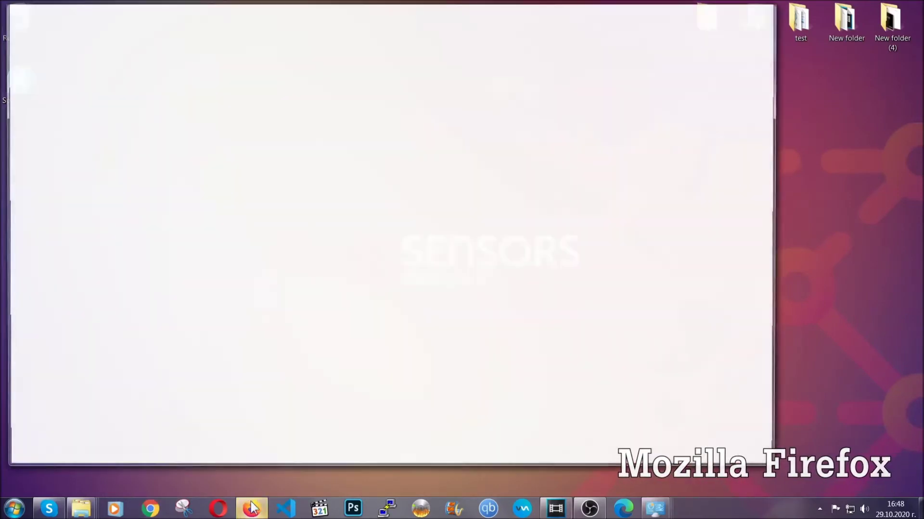
click(254, 37)
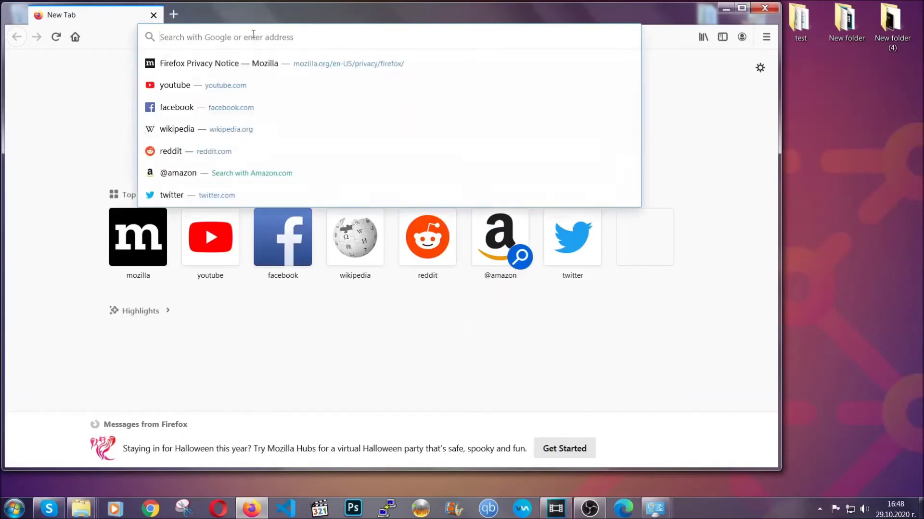
text(about)
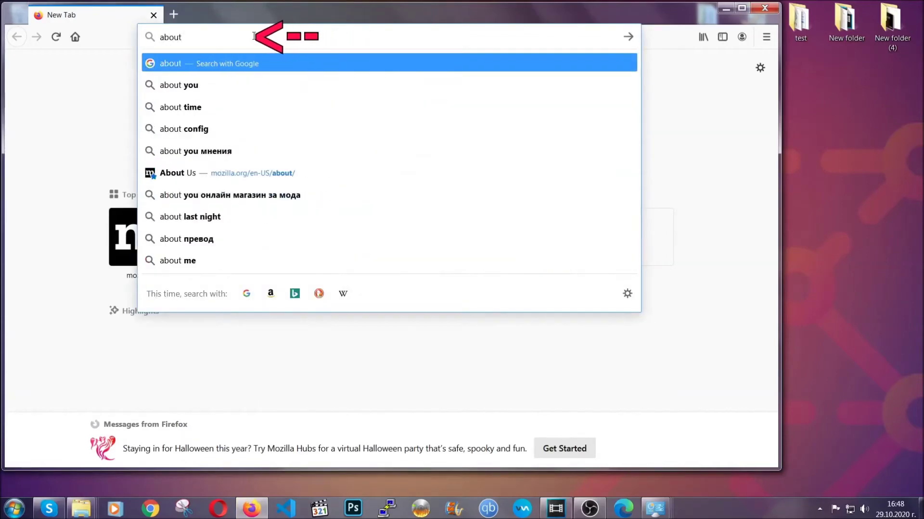
text(:support)
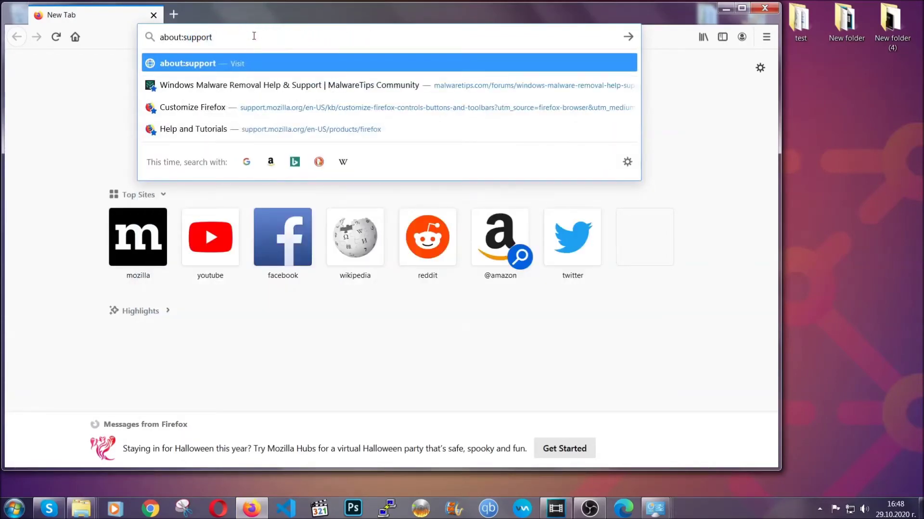
key(Return)
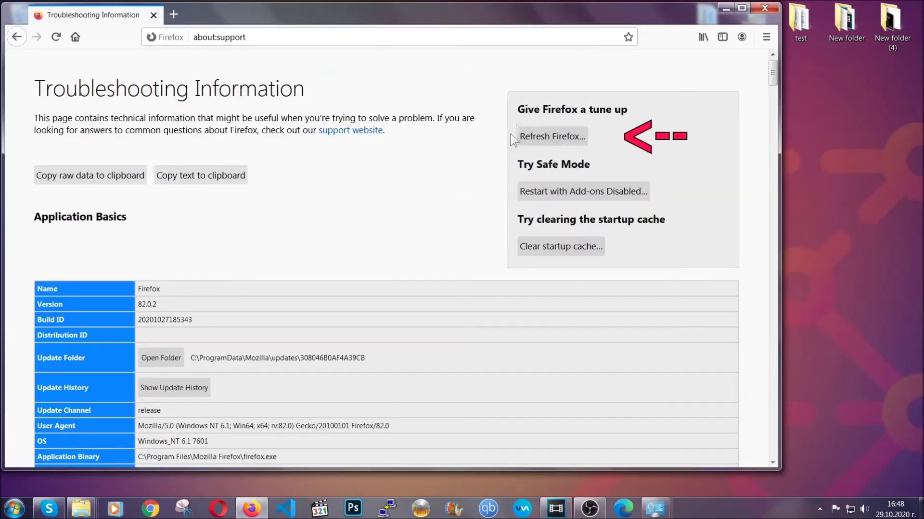
click(546, 139)
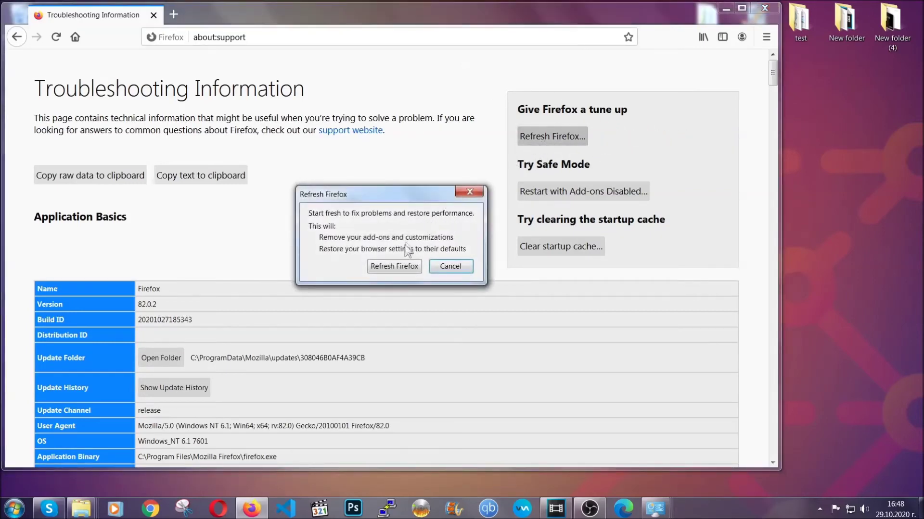
click(392, 267)
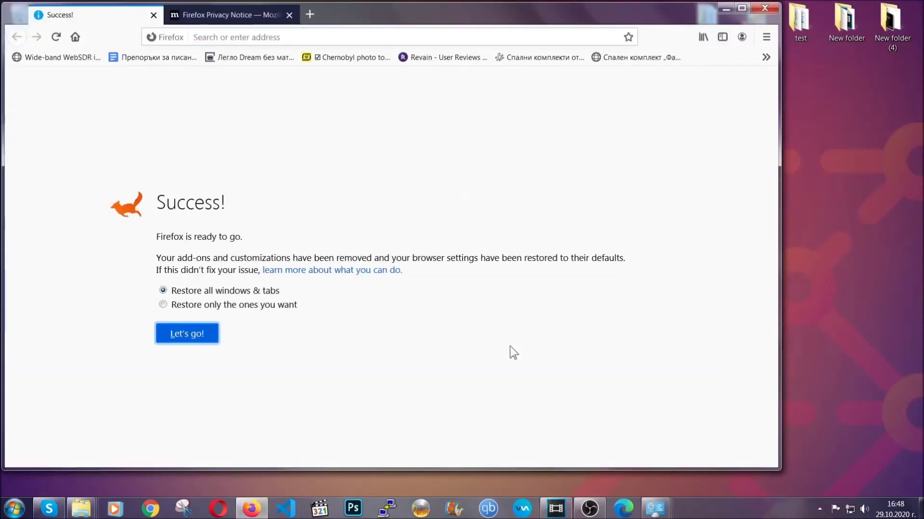
Minimize Firefox to reveal the Old Firefox Data desktop folder, then launch Microsoft Edge
click(725, 9)
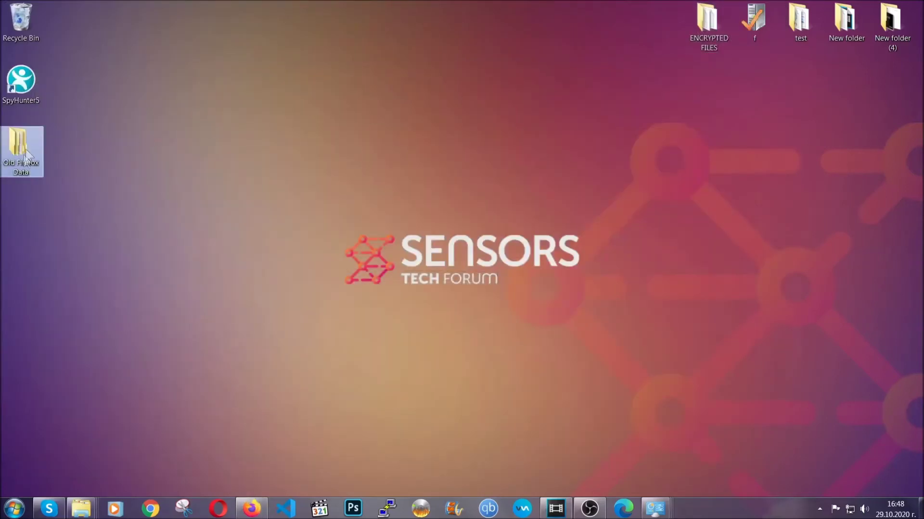
mouse_move(13, 177)
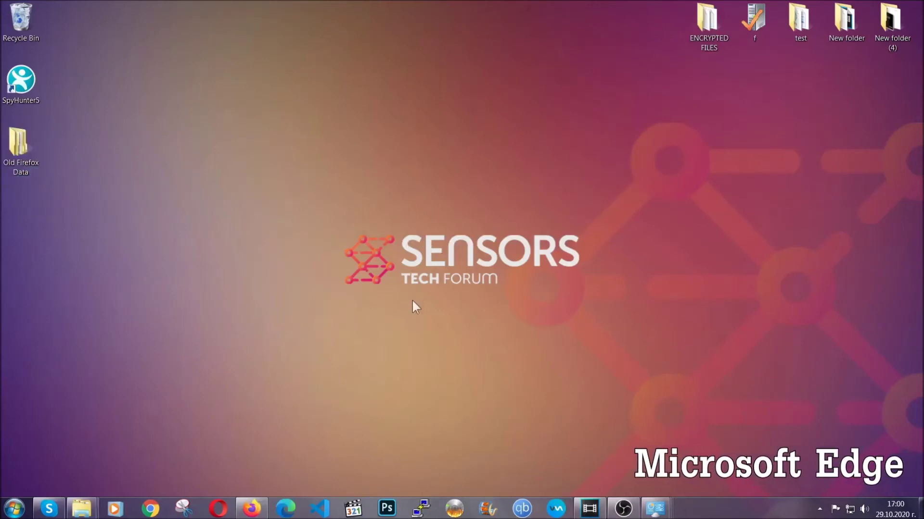
click(285, 508)
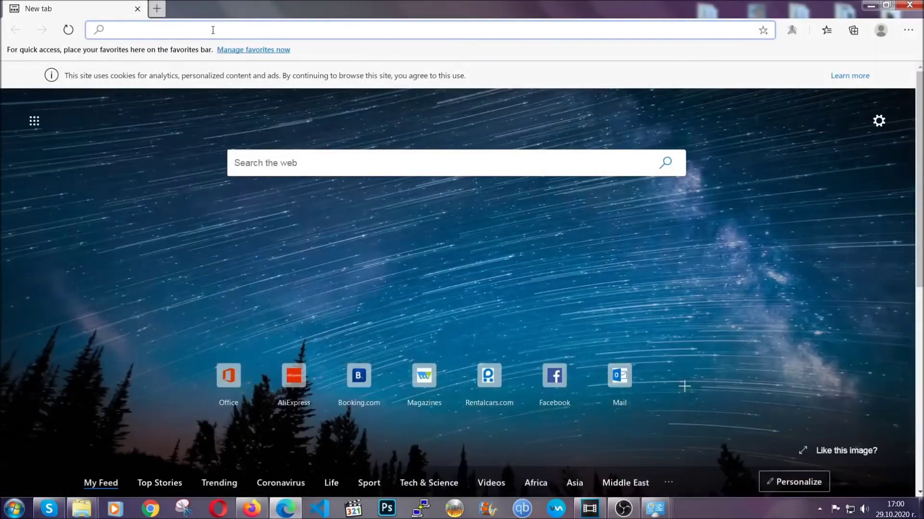
At edge://settings/clearBrowserData, clear Edge's All time browsing data with passwords unticked
text(edge:)
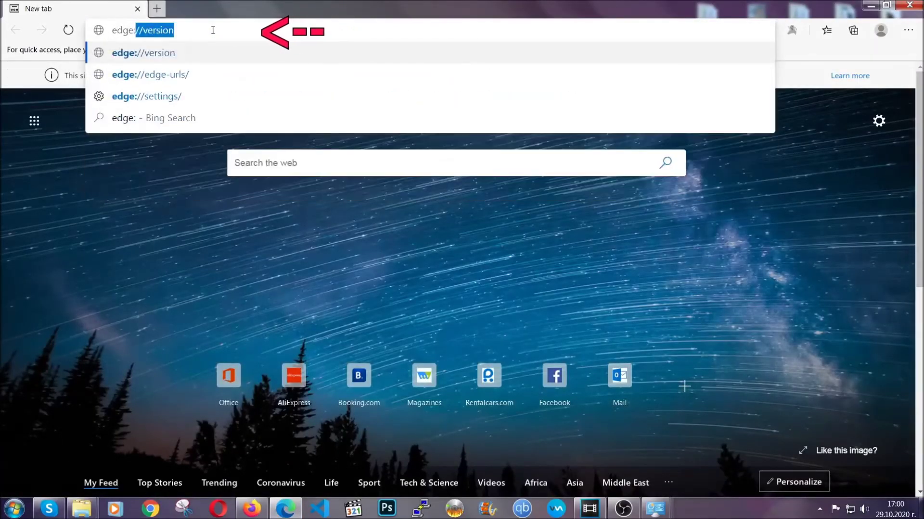
text(//setting)
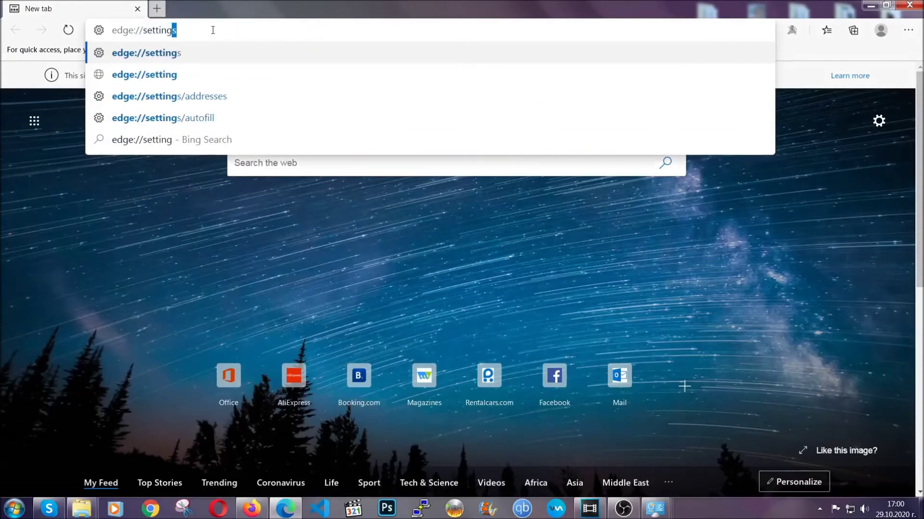
text(s)
text(/clear)
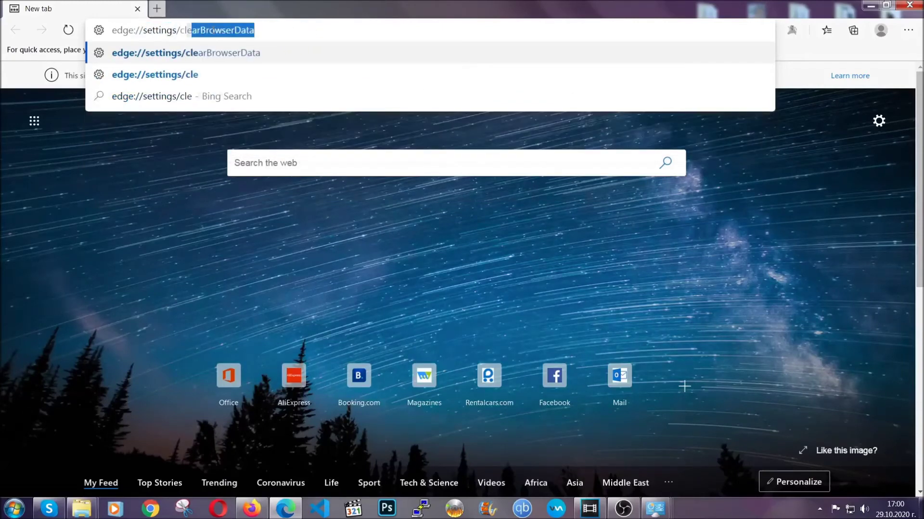
text(BrowserDa)
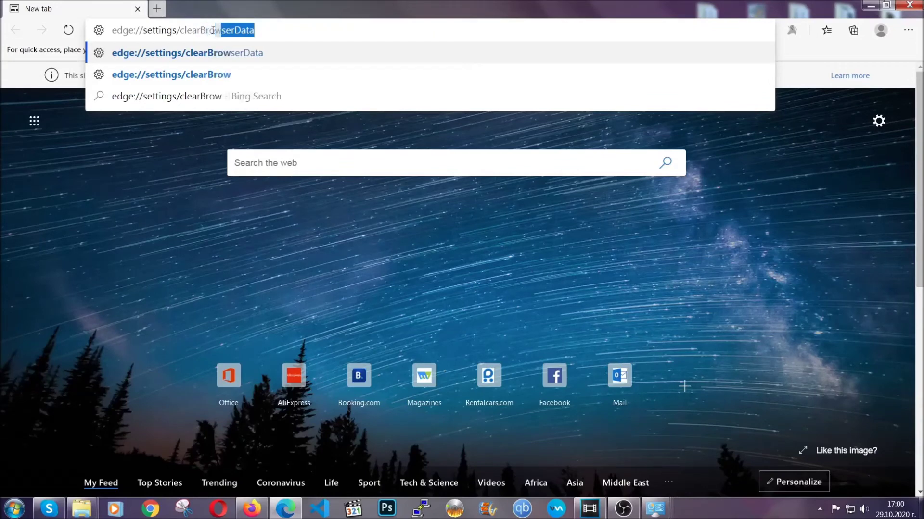
text(ta)
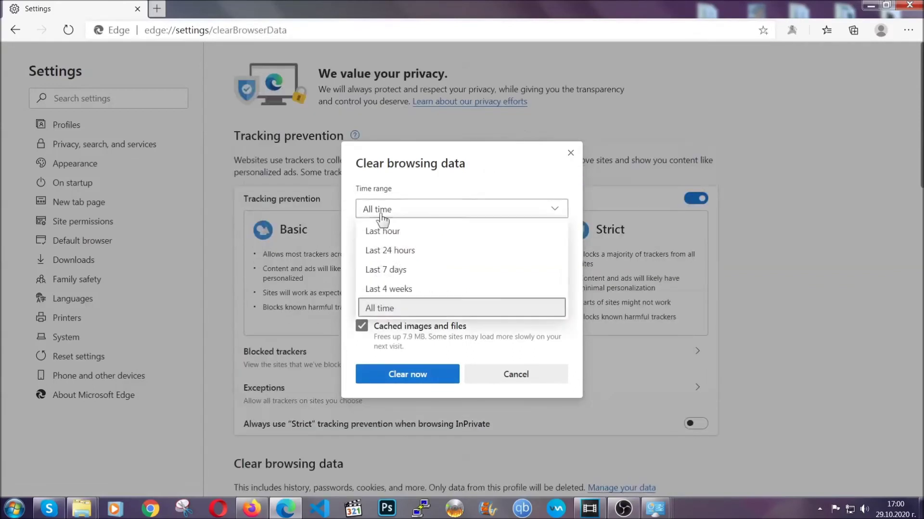
click(380, 307)
scroll(387, 293, down, 5)
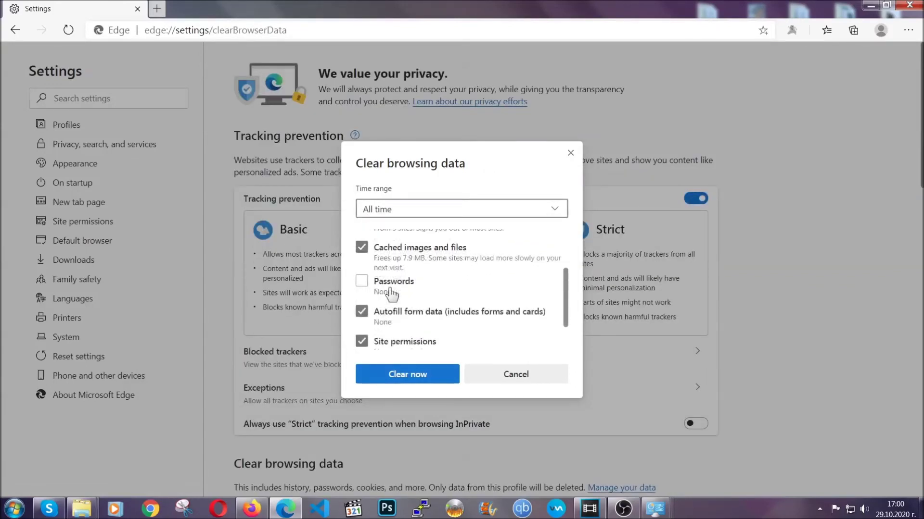
click(402, 377)
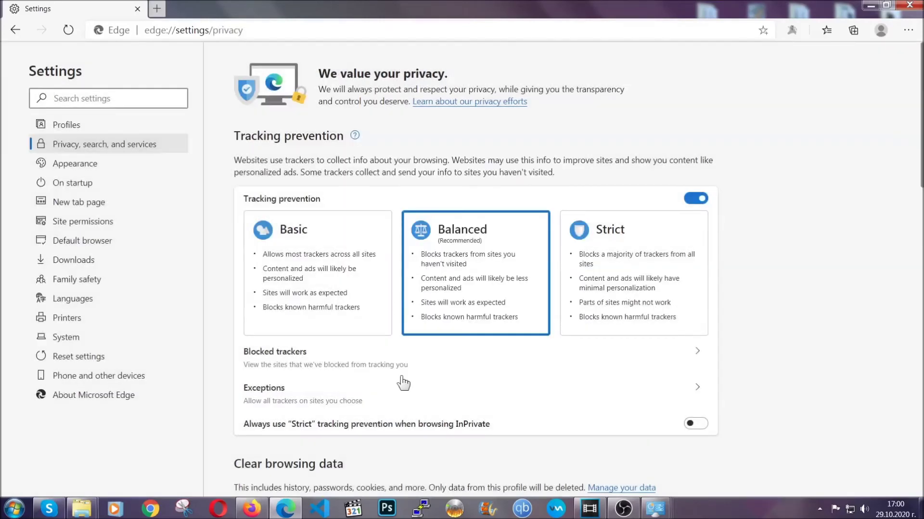
Remove the single extension from Edge's Extensions page and close the Edge window
click(909, 31)
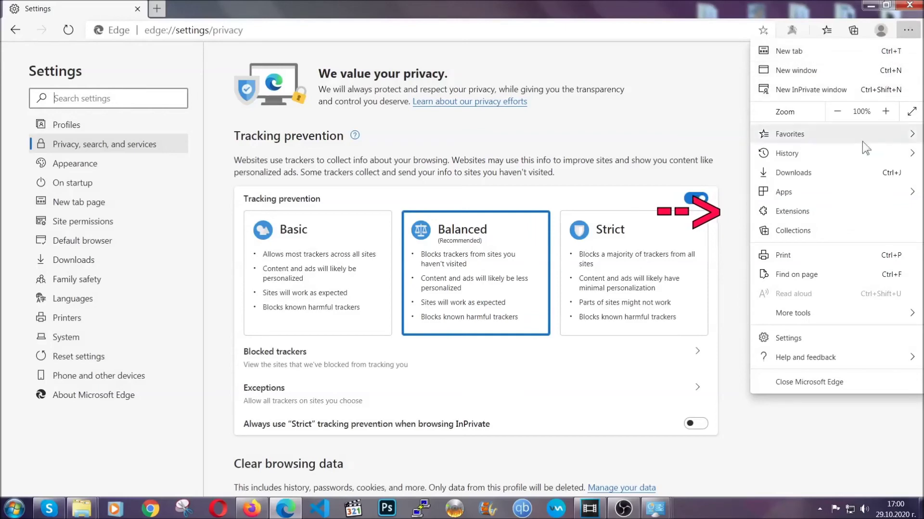
click(841, 205)
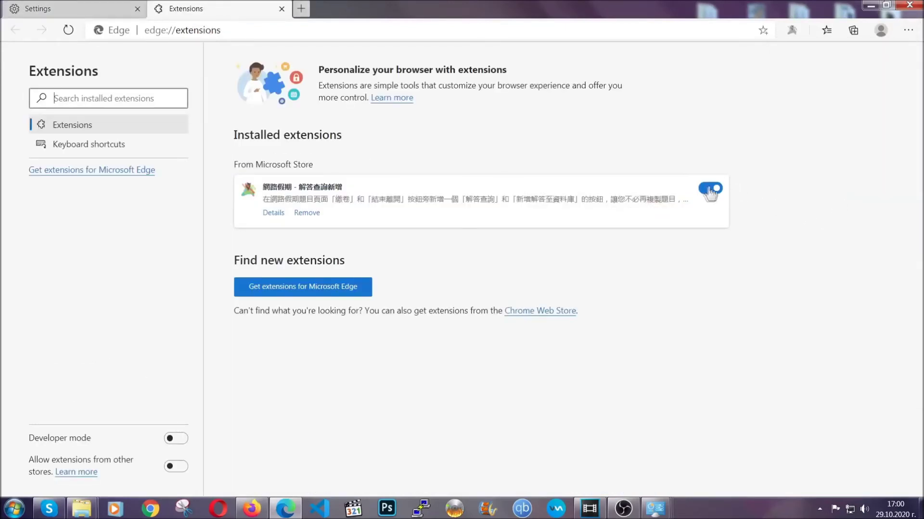
click(302, 213)
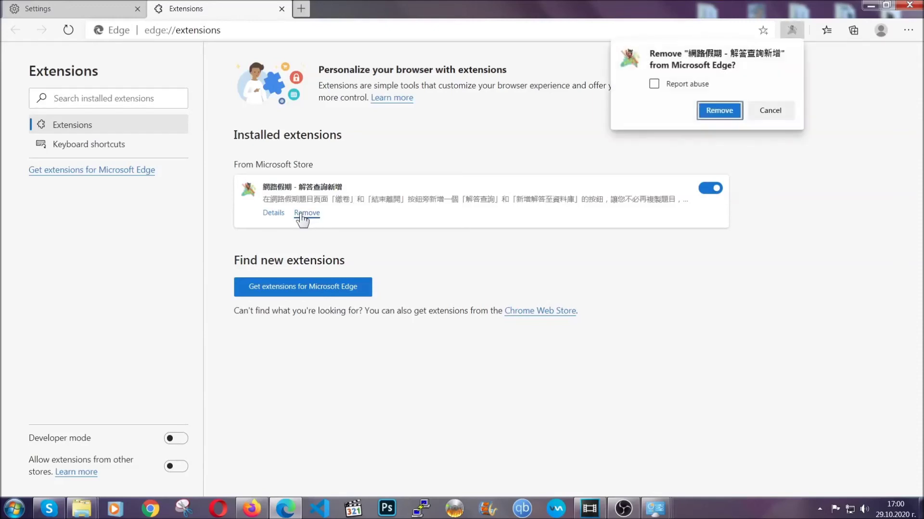
click(717, 109)
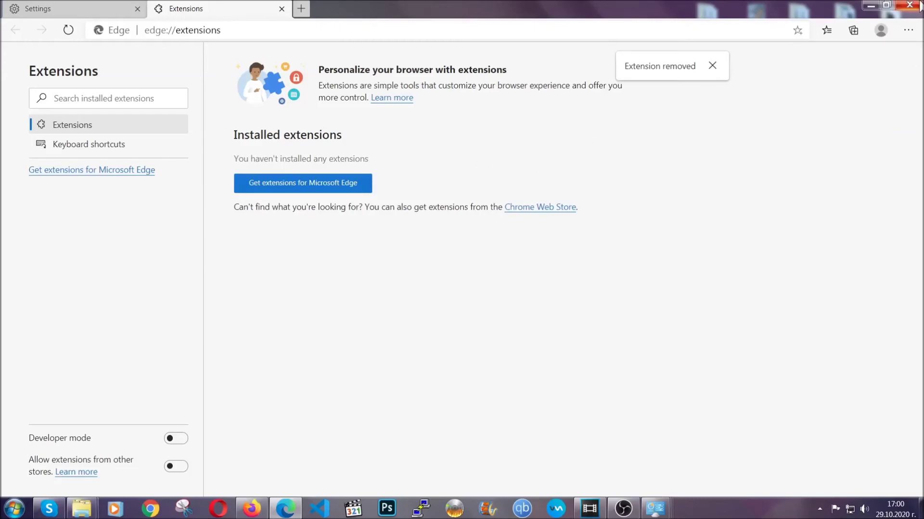
click(916, 6)
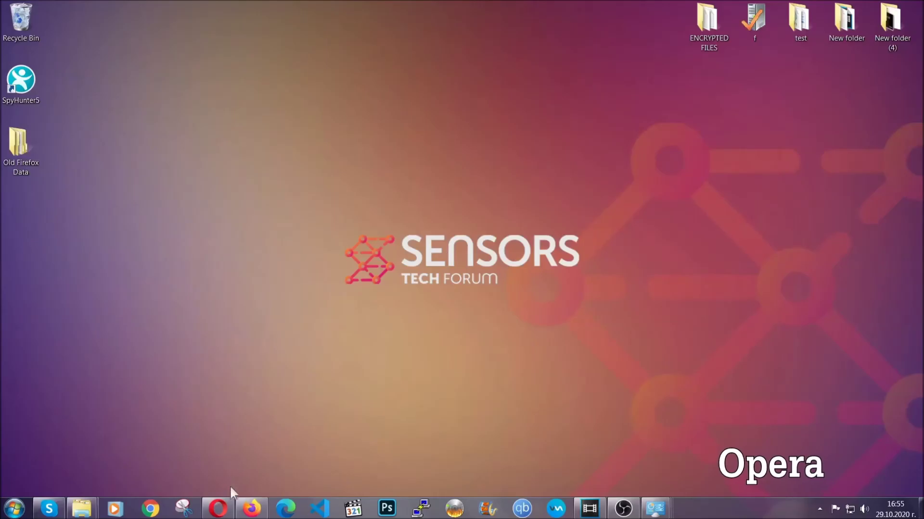
Launch Opera and go to opera://settings/clearBrowserData
click(222, 509)
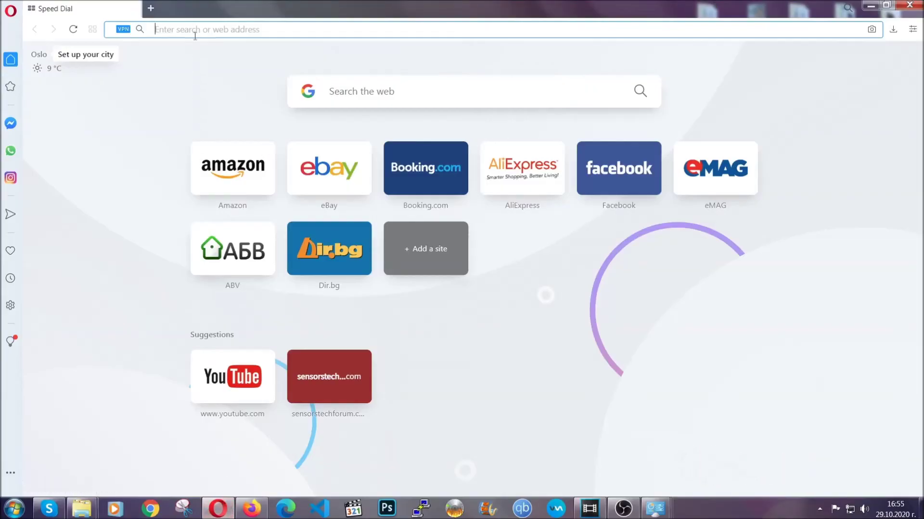
text(opera)
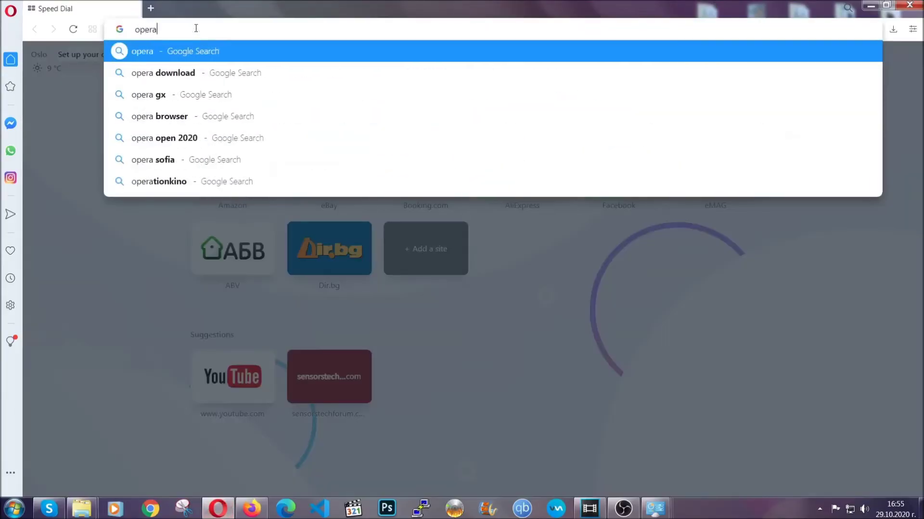
text(://se)
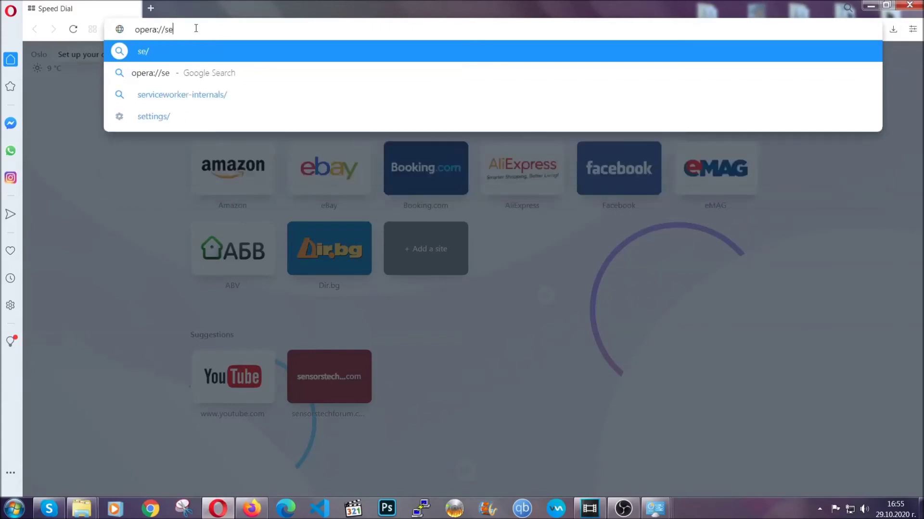
text(ttings/clearBrr)
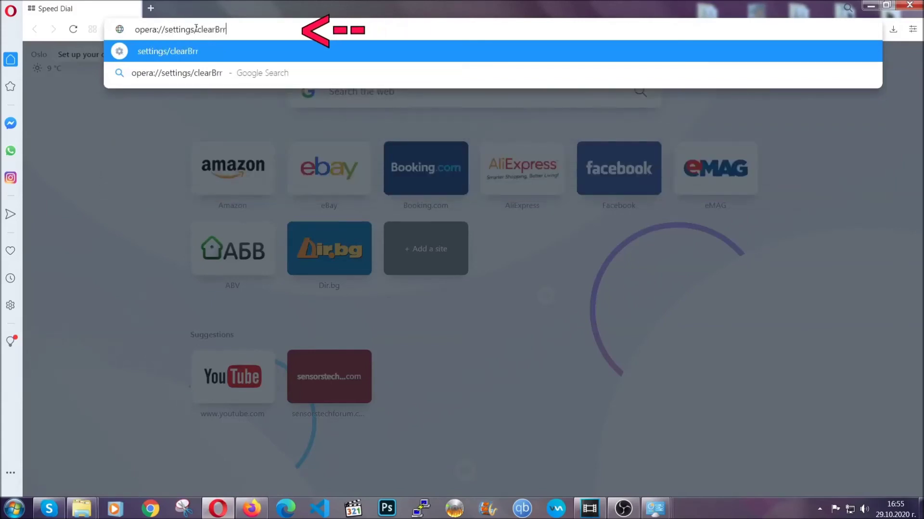
key(BackSpace)
text(owserD)
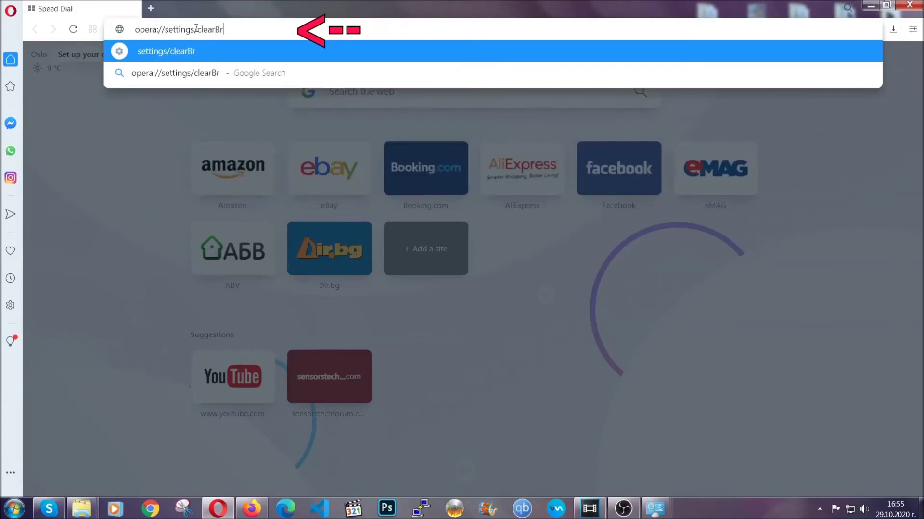
text(ata)
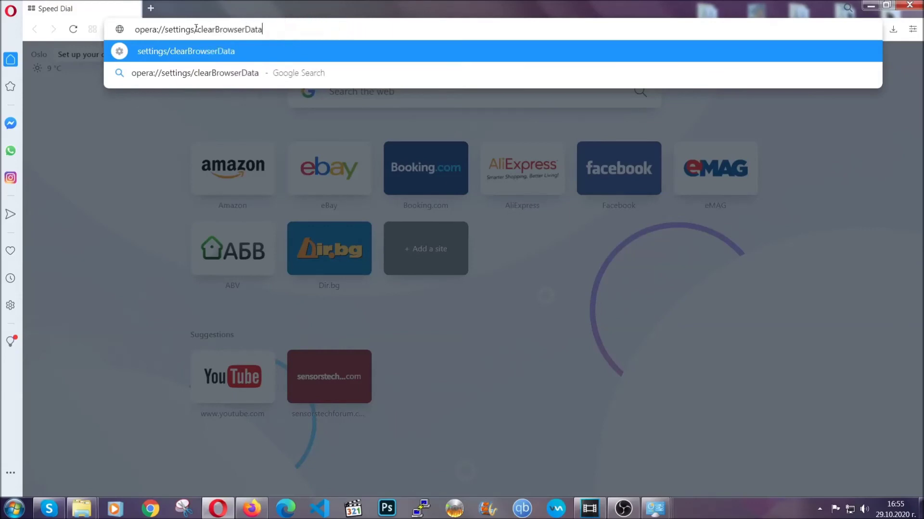
key(Return)
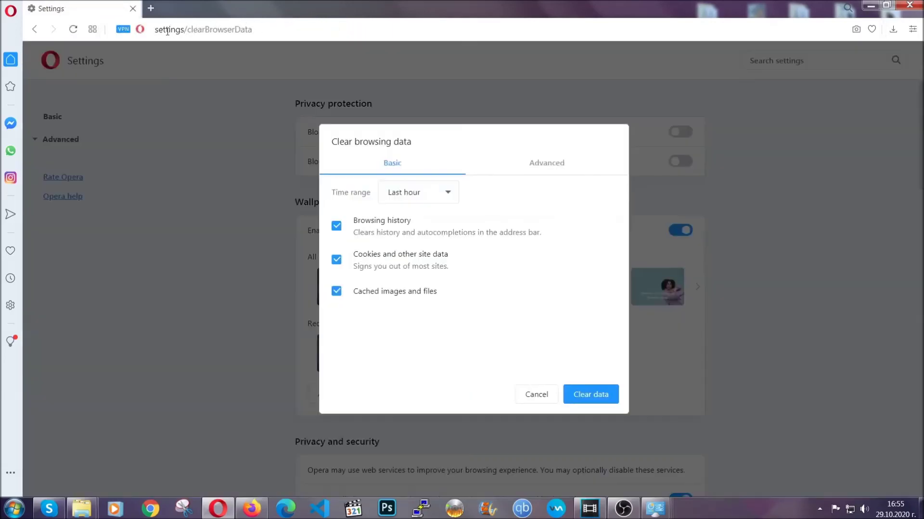
Under Advanced, choose All time, add Site Settings and Hosted app data, then clear the data
click(543, 166)
click(458, 192)
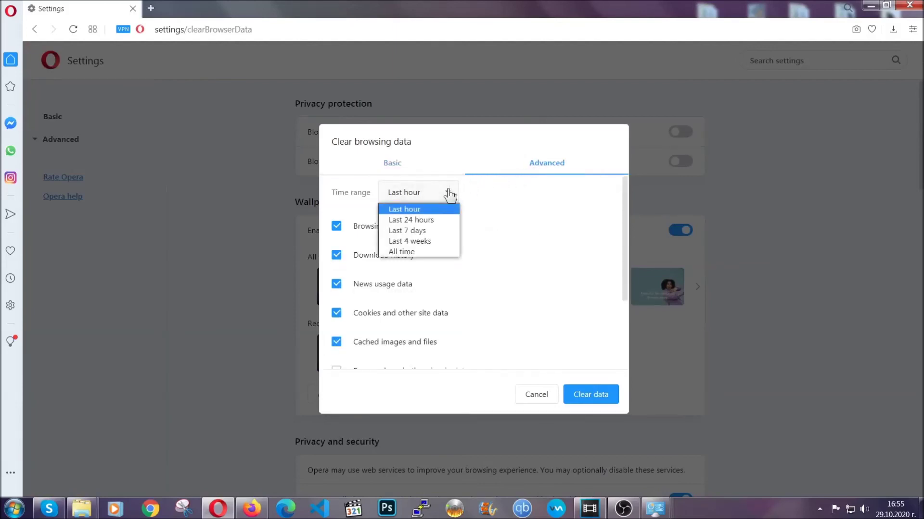
click(416, 251)
scroll(421, 258, down, 3)
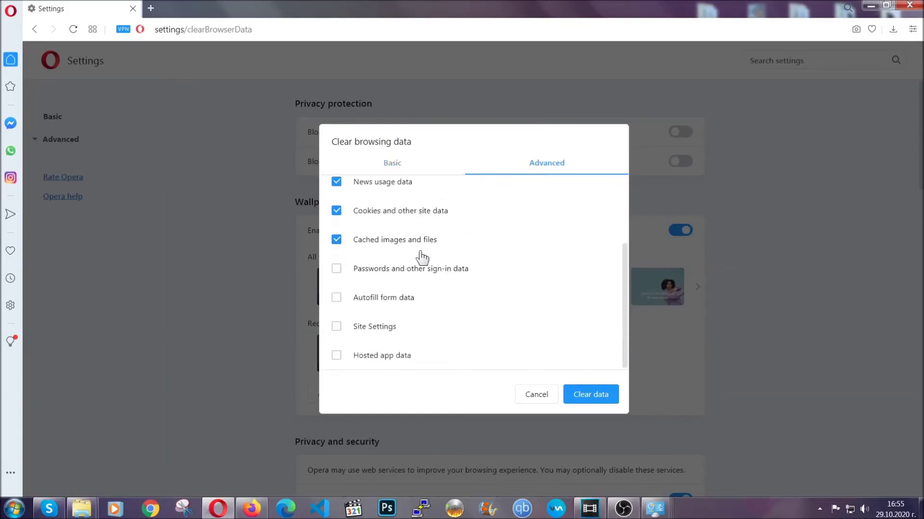
click(379, 329)
click(369, 356)
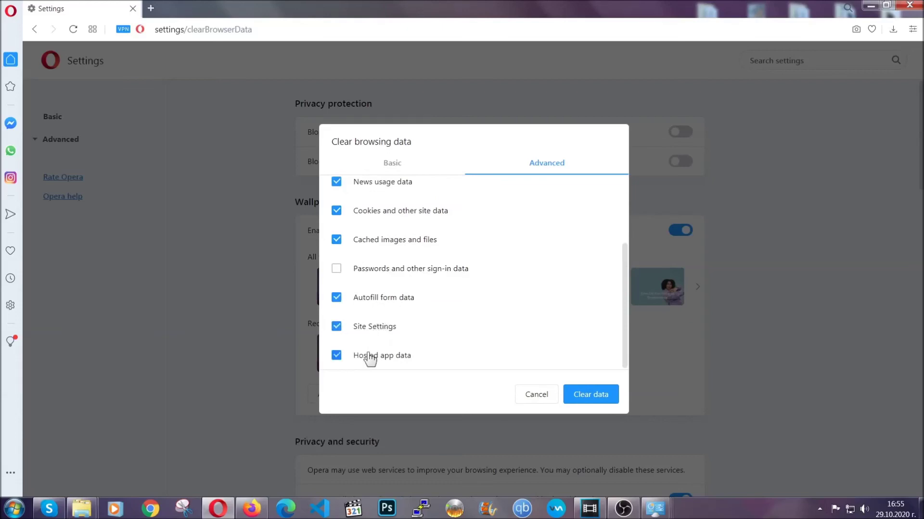
click(579, 397)
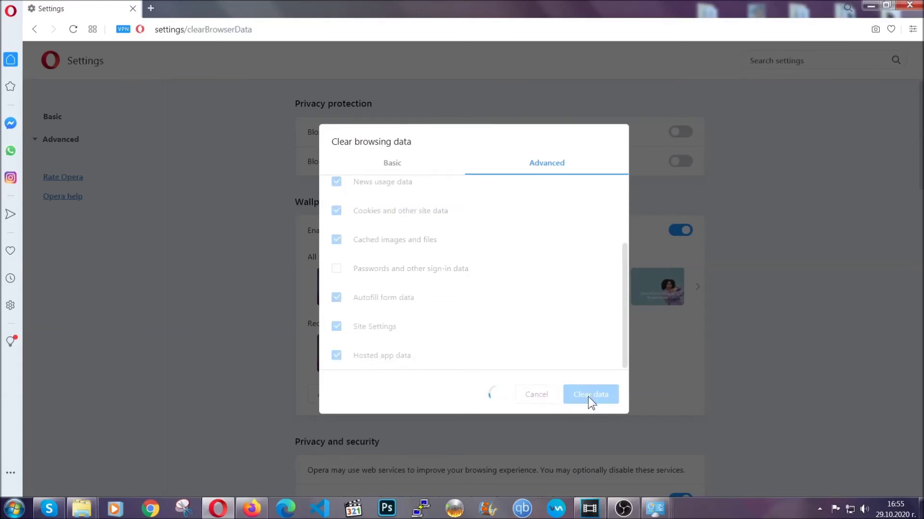